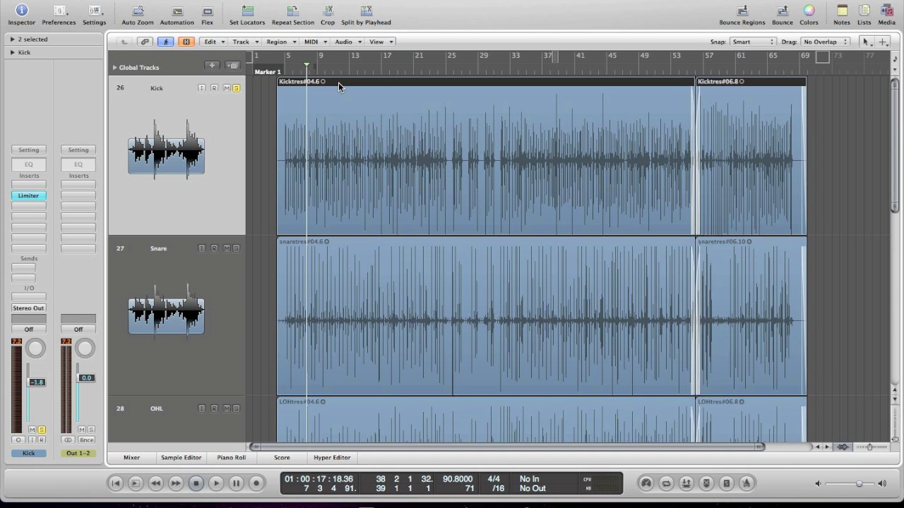
# Step: Insert a Channel EQ on the Kick track and place it after the Limiter in the insert chain
pyautogui.press('space')
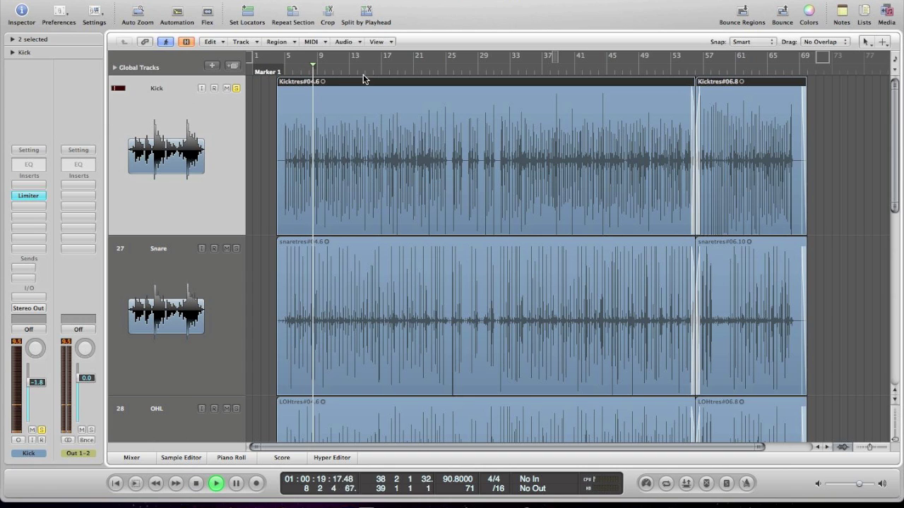
pyautogui.press('space')
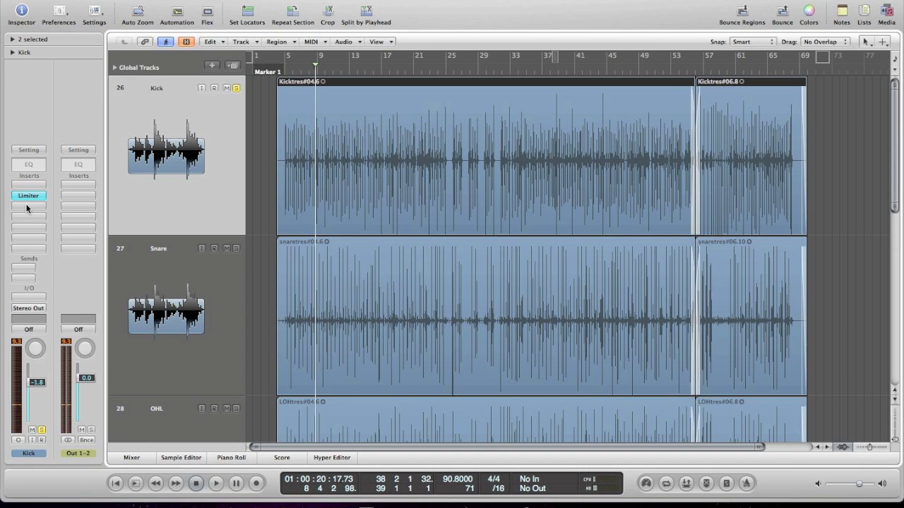
pyautogui.click(29, 165)
pyautogui.click(38, 23)
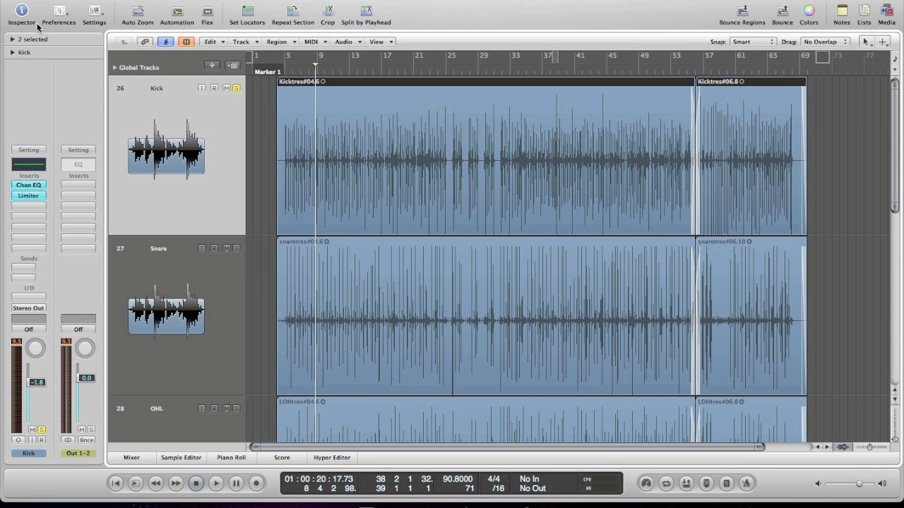
pyautogui.moveTo(28, 188); pyautogui.dragTo(28, 208)
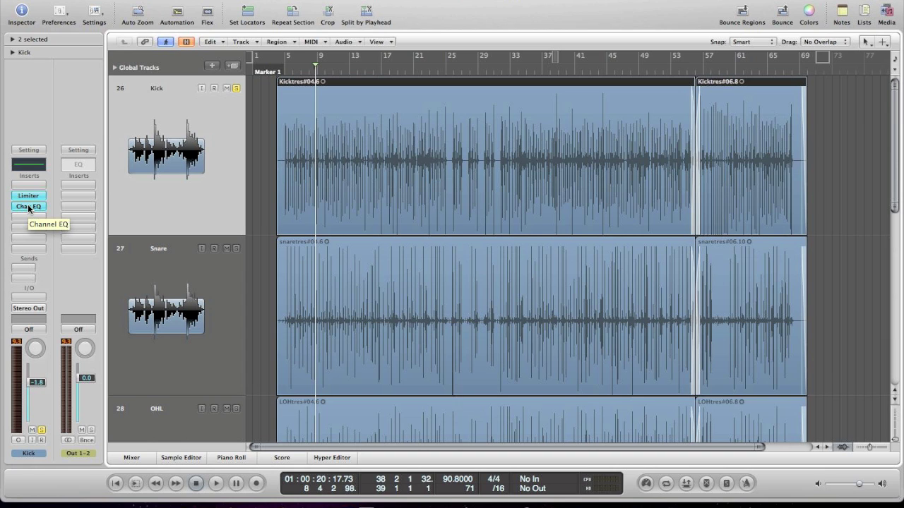
# Step: Open the Kick's Channel EQ and enable the low-cut band at 45.5 Hz with a 24 dB/Oct slope
pyautogui.click(28, 206)
pyautogui.click(28, 206)
pyautogui.moveTo(118, 26); pyautogui.dragTo(397, 1)
pyautogui.press('space')
pyautogui.press('space')
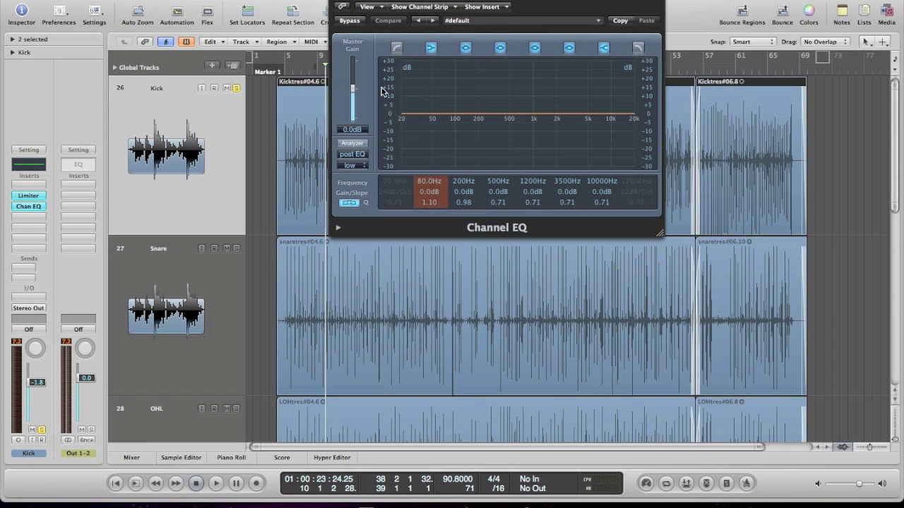
pyautogui.click(396, 48)
pyautogui.moveTo(399, 176); pyautogui.dragTo(398, 164)
# Step: Enable the EQ's Analyzer during playback and shift its level scale to span -15 to -75 dB
pyautogui.press('space')
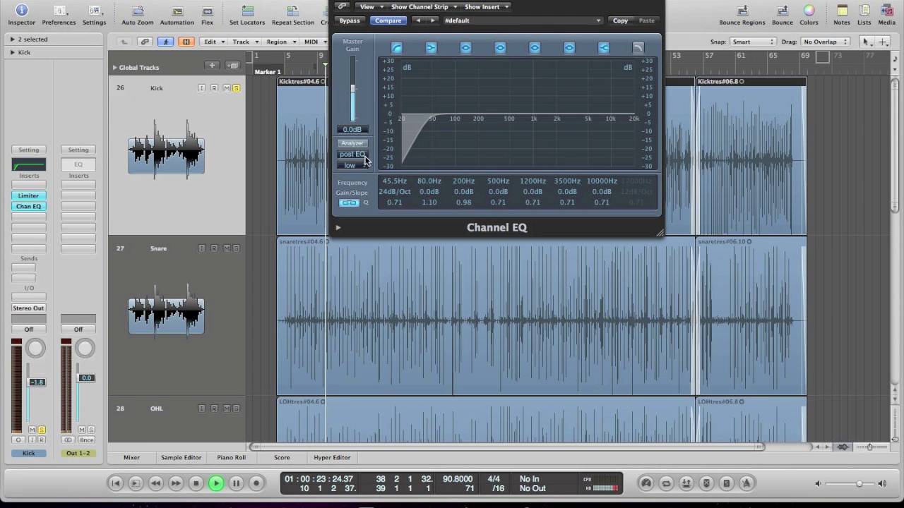
pyautogui.click(355, 142)
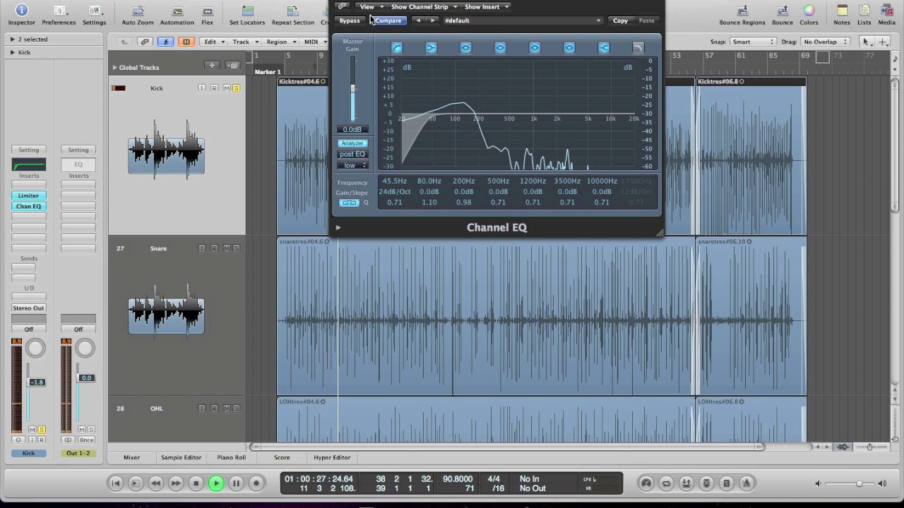
pyautogui.press('space')
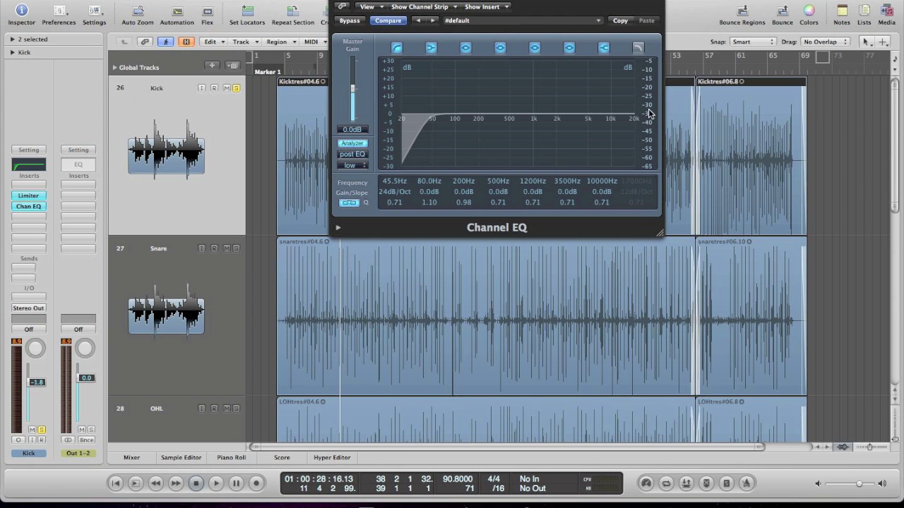
pyautogui.press('space')
pyautogui.moveTo(650, 129); pyautogui.dragTo(646, 97)
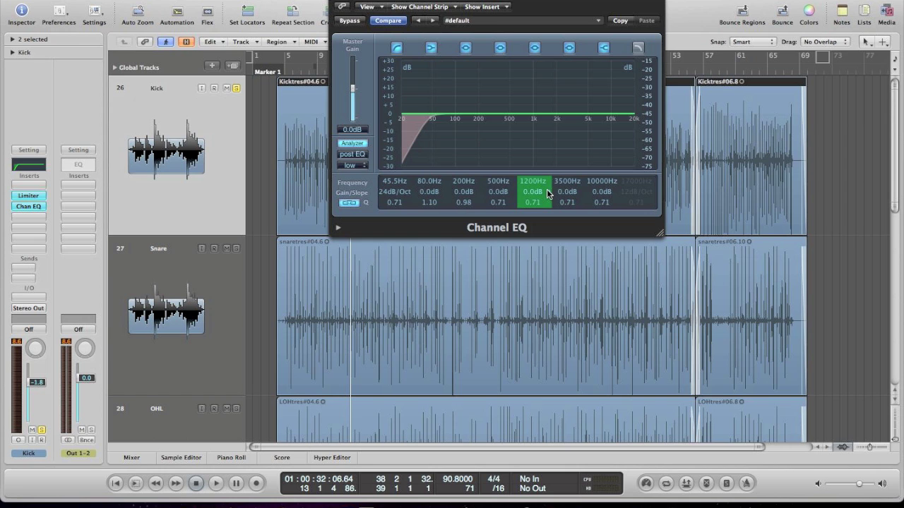
# Step: Retune the 200 Hz band to 90 Hz and boost it first by 9.5 dB, then up to +18 dB
pyautogui.moveTo(467, 192); pyautogui.dragTo(478, 219)
pyautogui.press('space')
pyautogui.press('space')
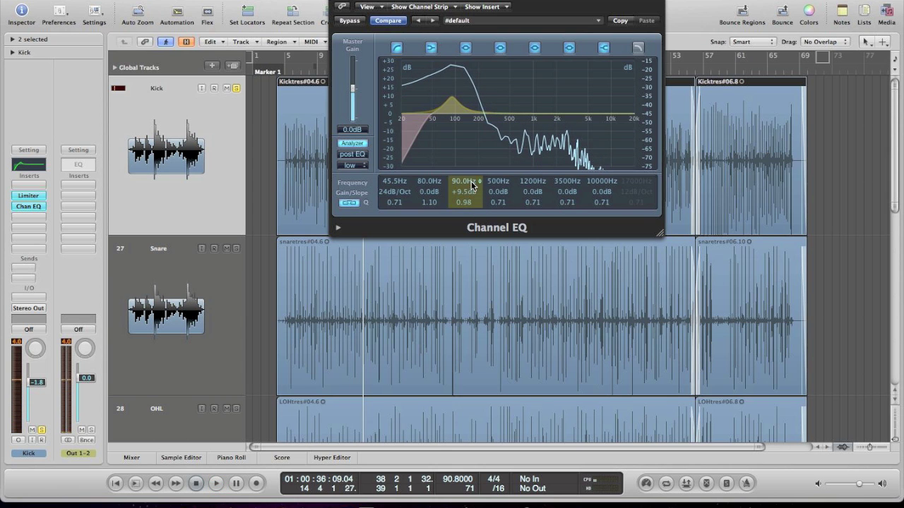
pyautogui.moveTo(469, 180); pyautogui.dragTo(470, 181)
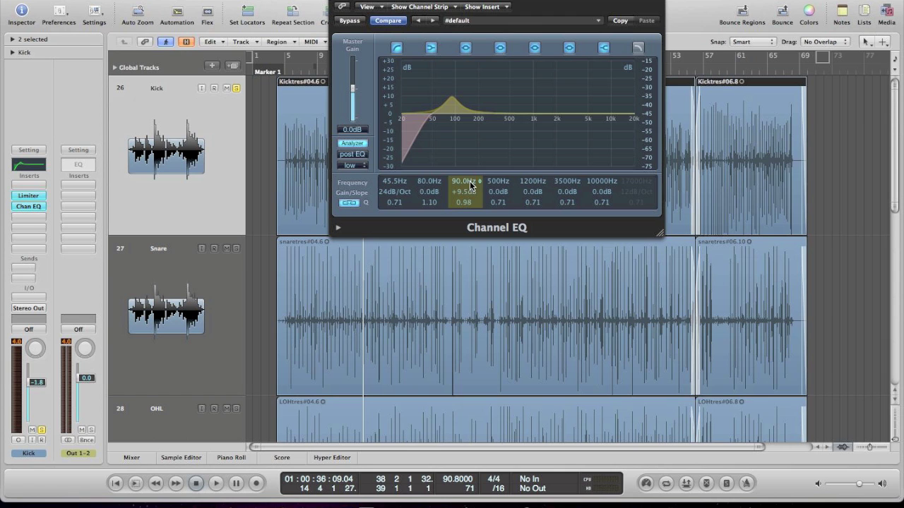
pyautogui.moveTo(471, 197); pyautogui.dragTo(469, 182)
pyautogui.press('space')
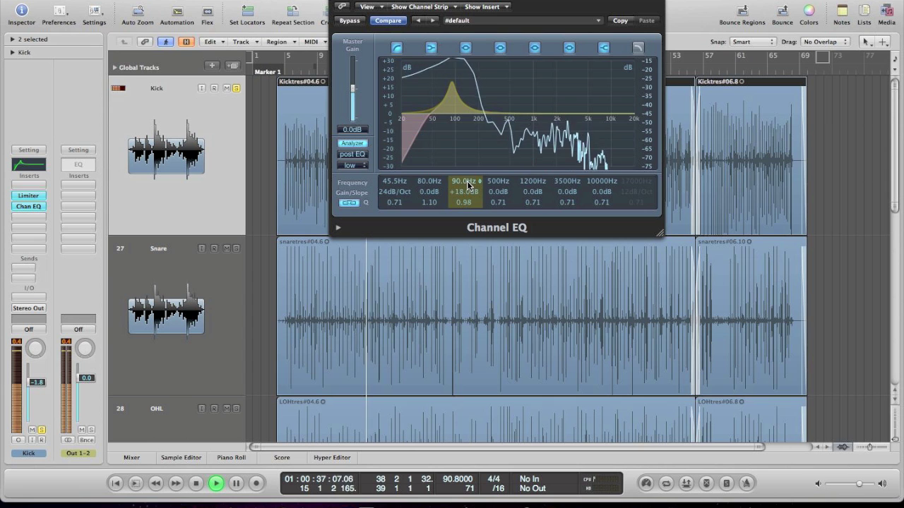
# Step: Reduce the low boost to +10 dB while sweeping its frequency through 126 Hz and back to 90 Hz
pyautogui.moveTo(466, 181); pyautogui.dragTo(468, 161)
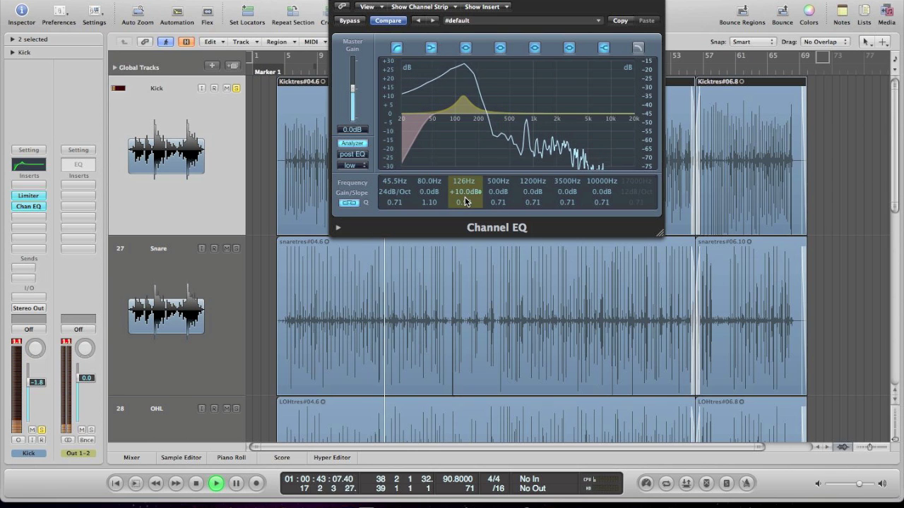
pyautogui.press('space')
pyautogui.moveTo(463, 195); pyautogui.dragTo(465, 192)
pyautogui.press('space')
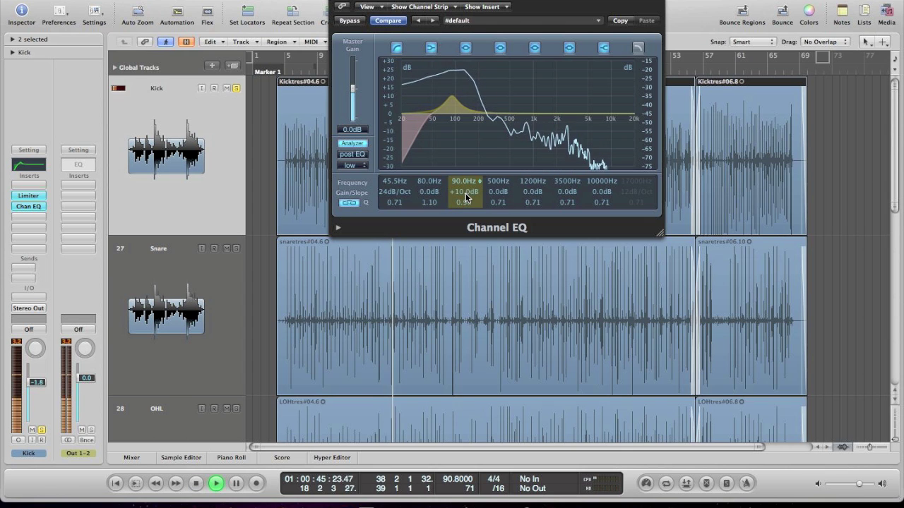
pyautogui.press('space')
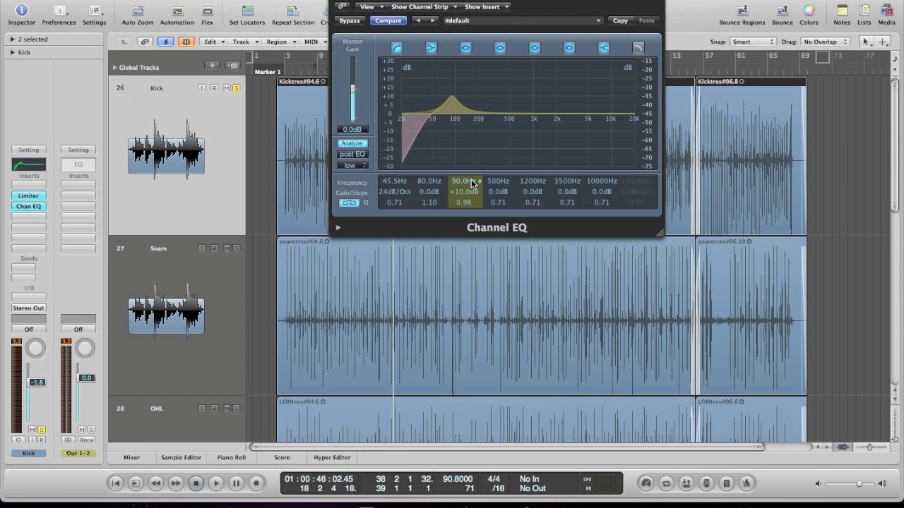
# Step: Sweep the low boost around 90 Hz during playback and reduce its gain to +5 dB
pyautogui.press('space')
pyautogui.moveTo(472, 183)
pyautogui.mouseDown()
pyautogui.moveTo(470, 172)
pyautogui.moveTo(475, 186)
pyautogui.moveTo(474, 178)
pyautogui.mouseUp()
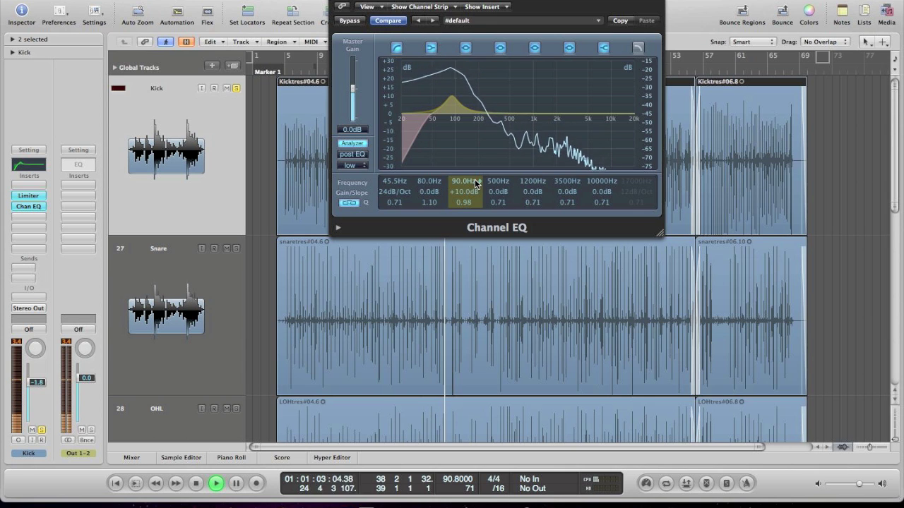
pyautogui.press('space')
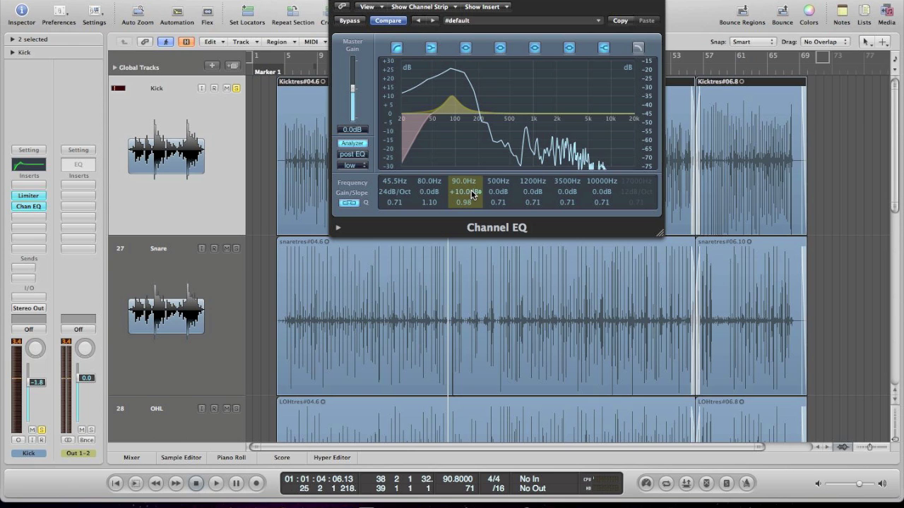
pyautogui.moveTo(473, 195); pyautogui.dragTo(472, 201)
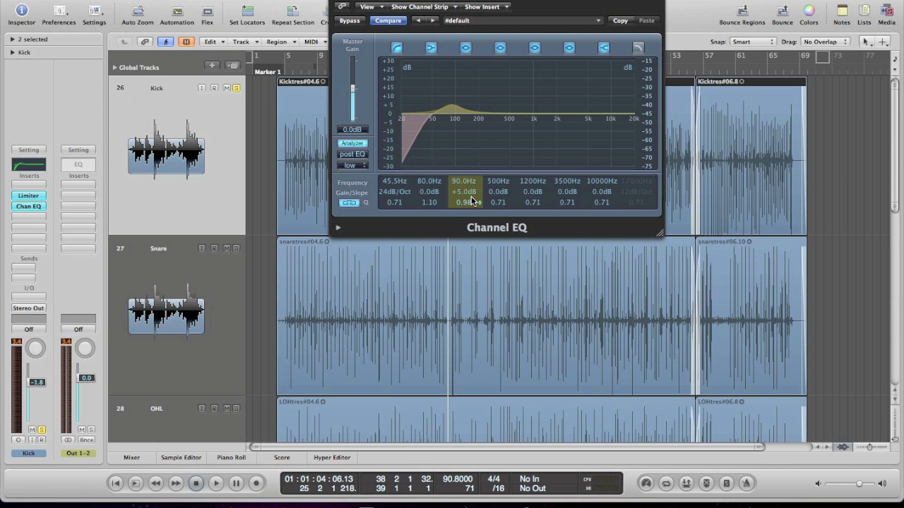
pyautogui.press('space')
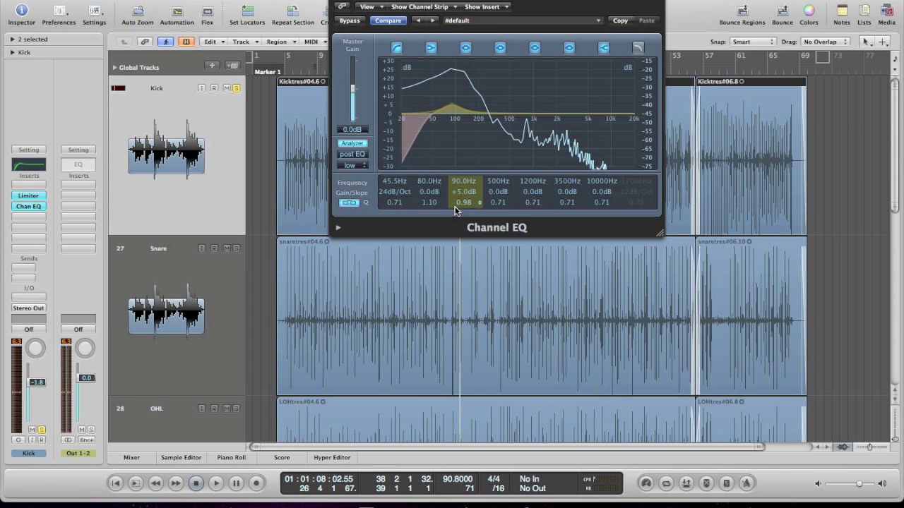
pyautogui.press('space')
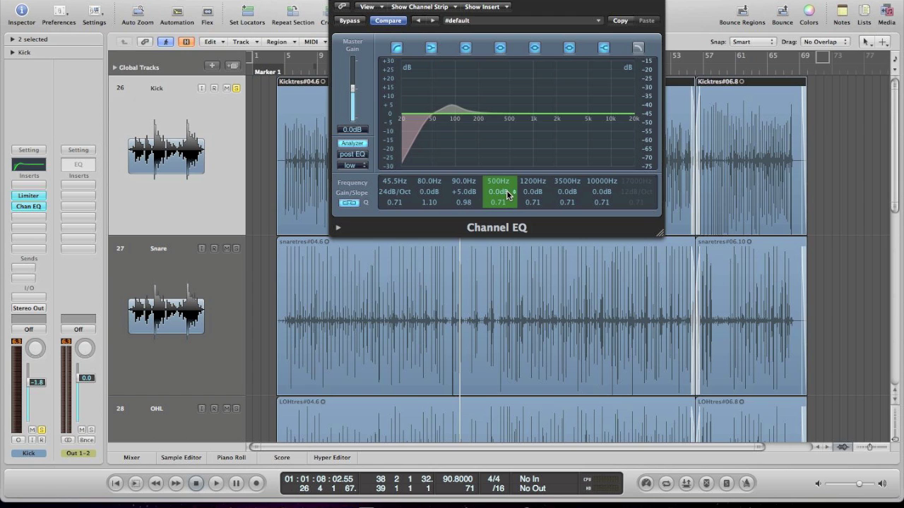
# Step: Boost the 500 Hz band to +24 dB and set playback to loop from bar 18 to about bar 25
pyautogui.press('space')
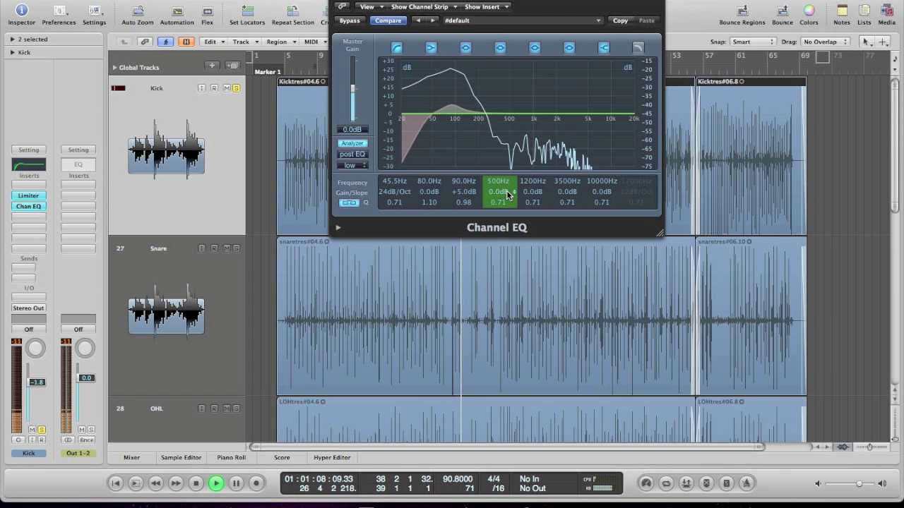
pyautogui.moveTo(507, 196); pyautogui.dragTo(511, 162)
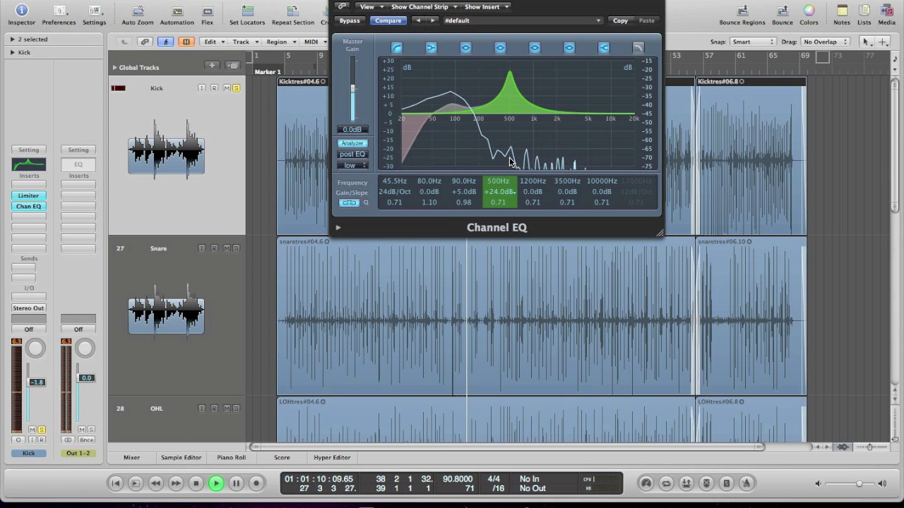
pyautogui.moveTo(479, 6); pyautogui.dragTo(748, 71)
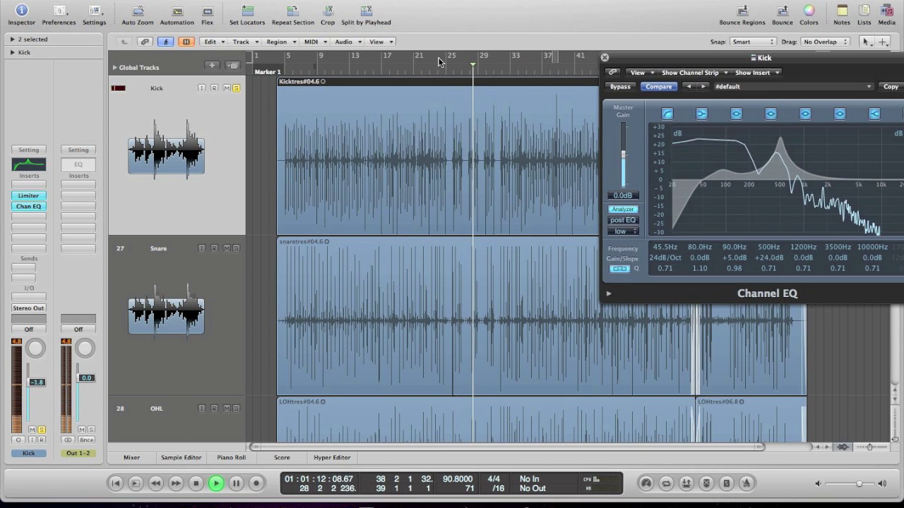
pyautogui.moveTo(390, 59); pyautogui.dragTo(445, 63)
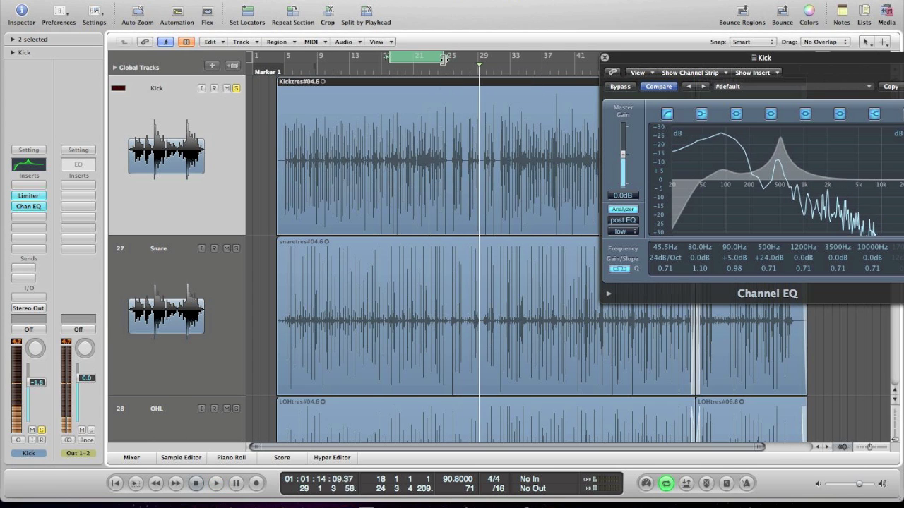
pyautogui.moveTo(673, 64); pyautogui.dragTo(429, 100)
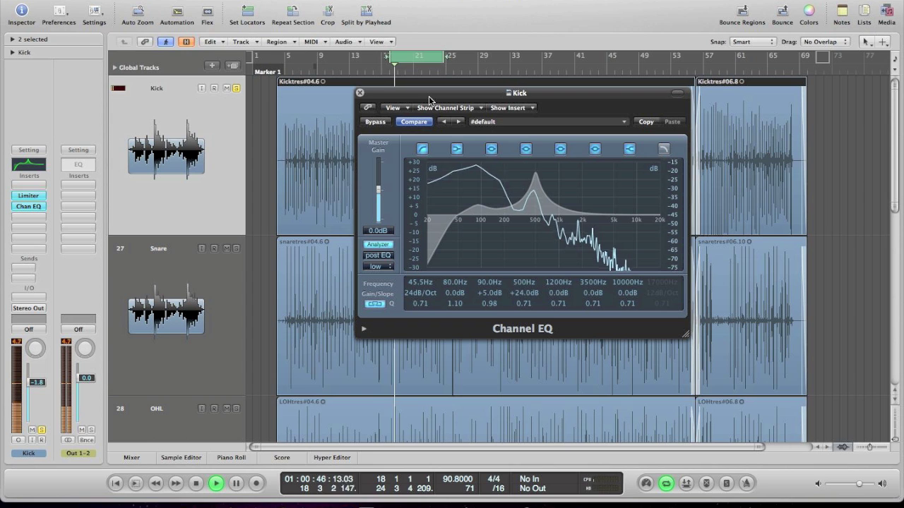
# Step: Sweep the +24 dB band around 500 Hz over the looped kick and settle on 510 Hz
pyautogui.press('space')
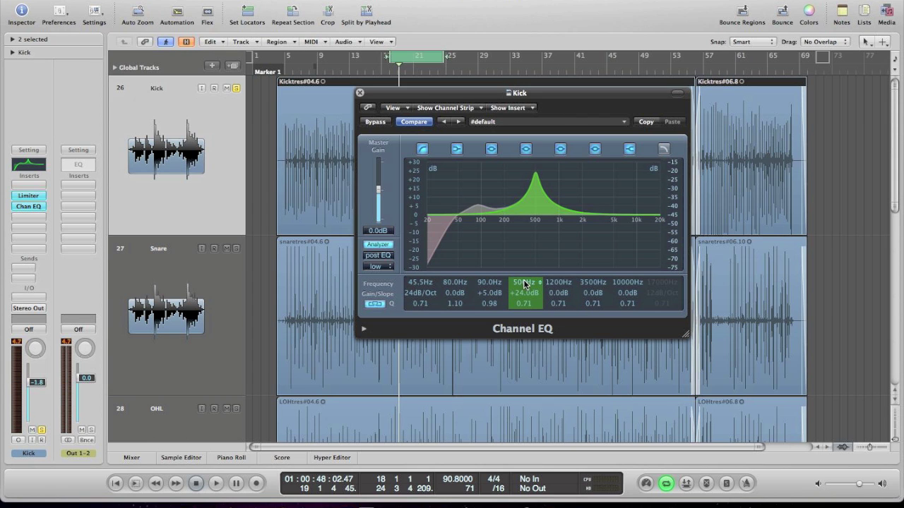
pyautogui.press('space')
pyautogui.moveTo(524, 281)
pyautogui.mouseDown()
pyautogui.moveTo(524, 271)
pyautogui.moveTo(530, 286)
pyautogui.moveTo(530, 264)
pyautogui.moveTo(530, 282)
pyautogui.mouseUp()
pyautogui.press('space')
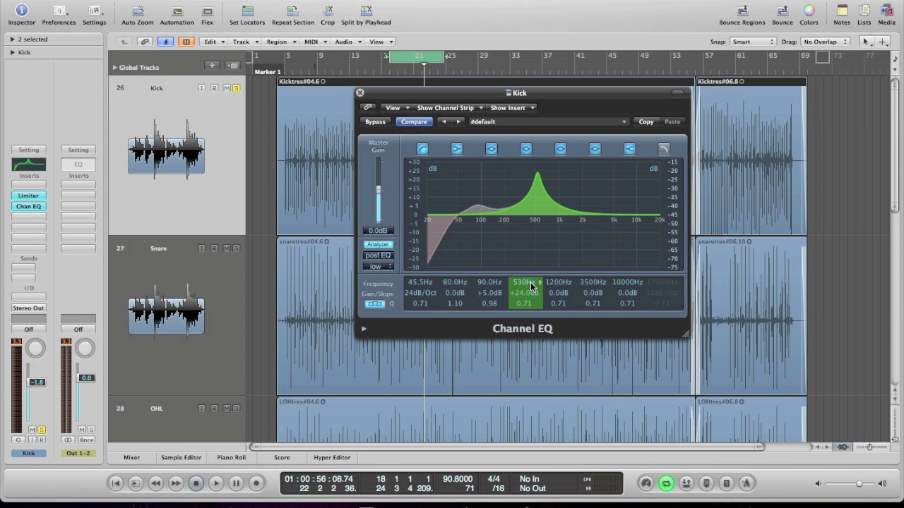
pyautogui.moveTo(530, 281); pyautogui.dragTo(529, 249)
pyautogui.press('space')
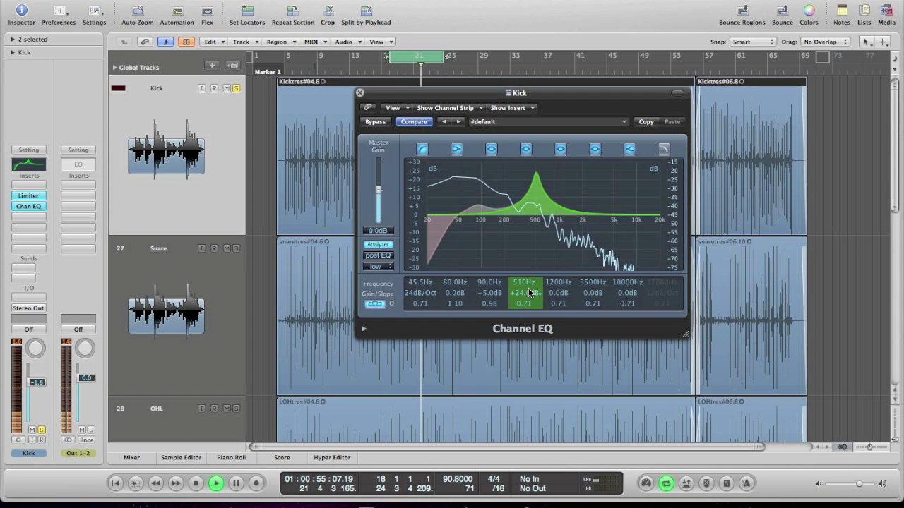
# Step: Turn the 510 Hz boost into a cut, pulling it down to -24 dB and easing it to -4 dB
pyautogui.moveTo(530, 292); pyautogui.dragTo(530, 312)
pyautogui.moveTo(529, 304); pyautogui.dragTo(527, 374)
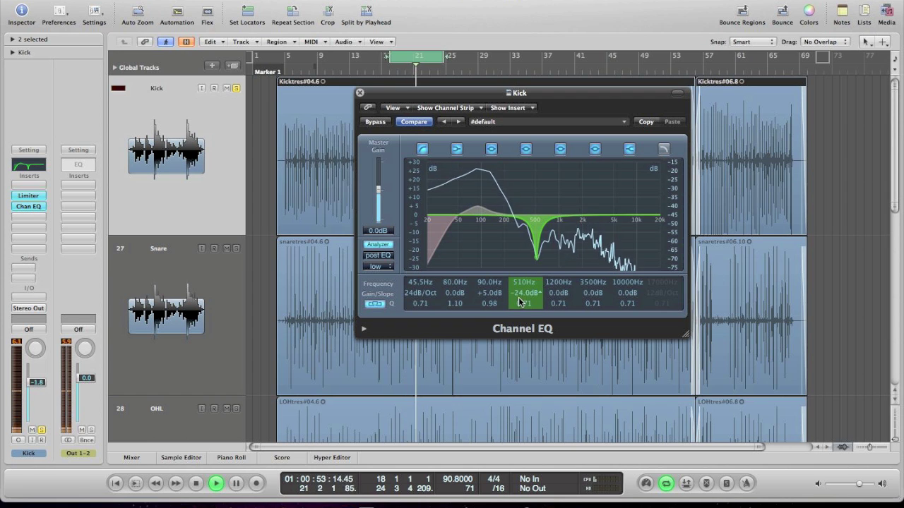
pyautogui.moveTo(524, 298); pyautogui.dragTo(524, 274)
pyautogui.press('space')
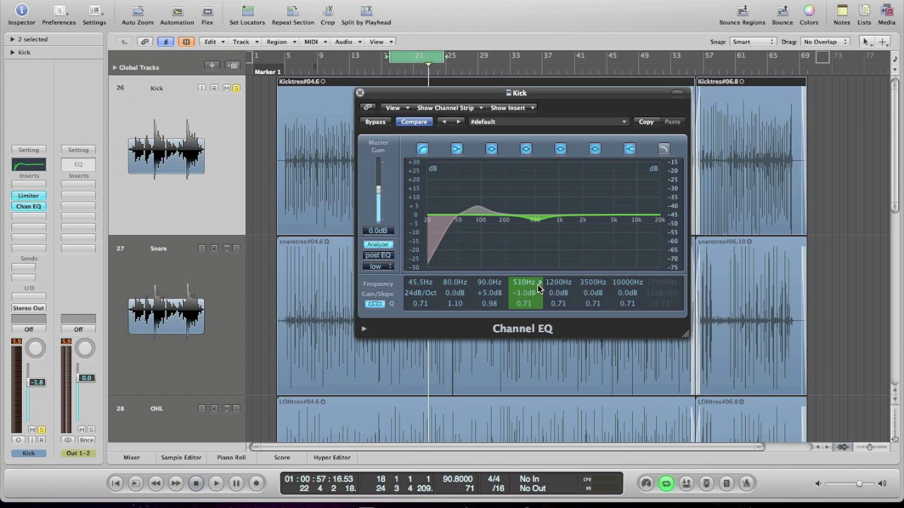
pyautogui.moveTo(534, 288); pyautogui.dragTo(534, 289)
# Step: Compare the looped kick with the 510 Hz cut off and on, and set its gain to -3.5 dB
pyautogui.press('space')
pyautogui.click(527, 153)
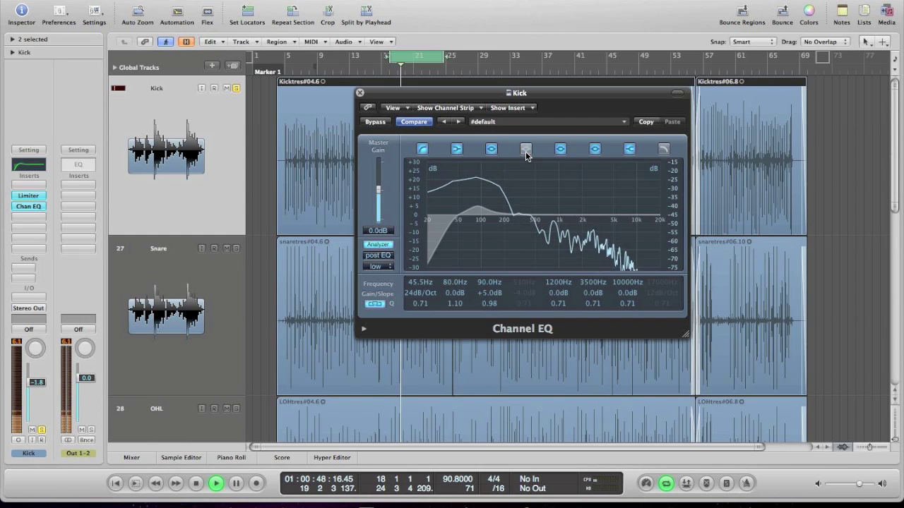
pyautogui.click(525, 151)
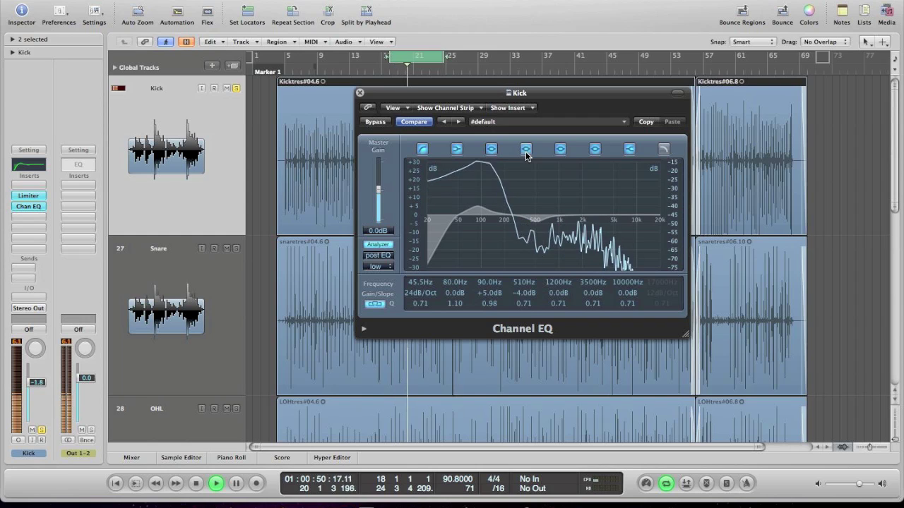
pyautogui.click(525, 152)
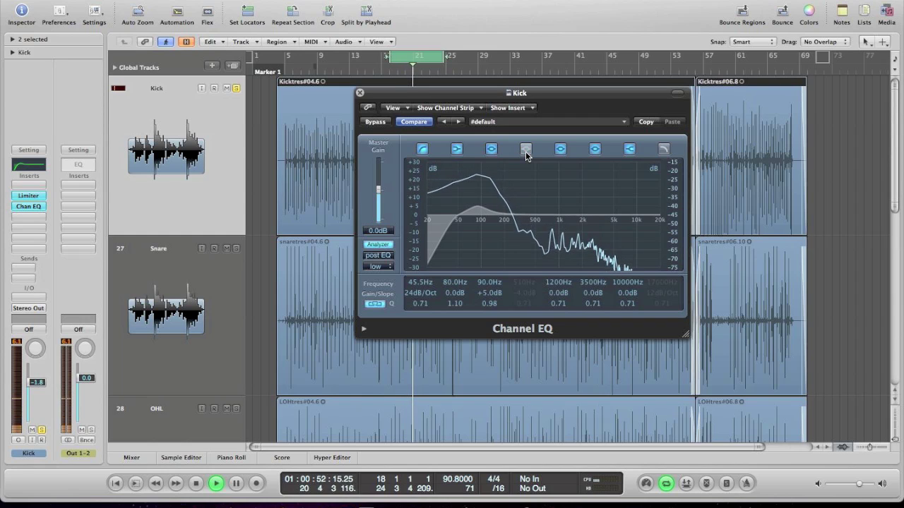
pyautogui.click(526, 153)
pyautogui.moveTo(525, 294); pyautogui.dragTo(524, 291)
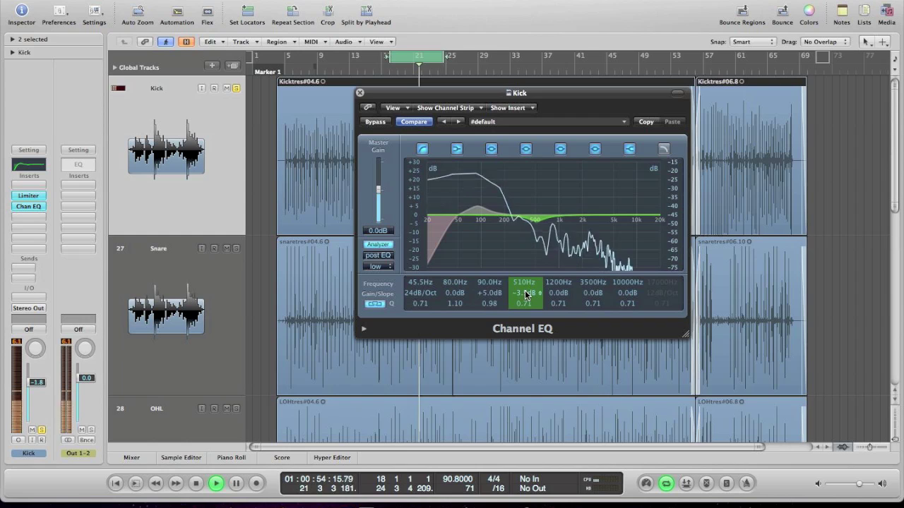
pyautogui.click(527, 150)
pyautogui.press('space')
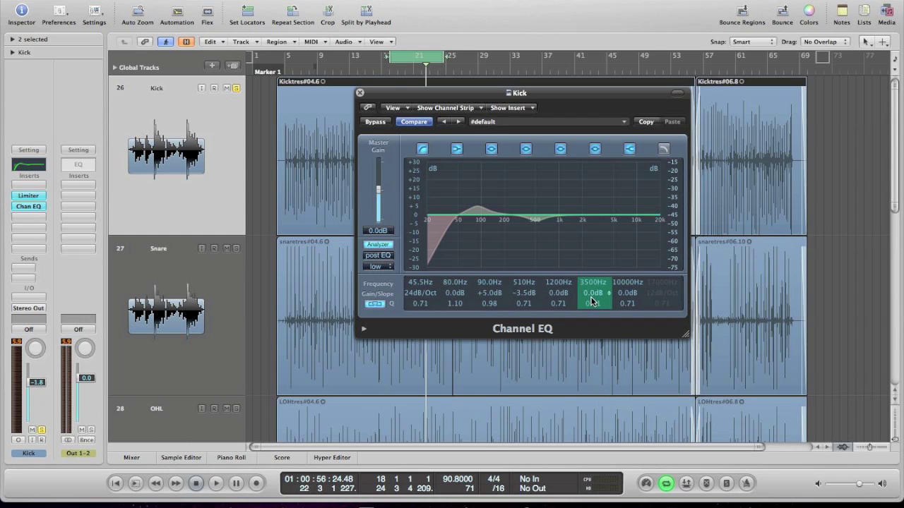
# Step: Boost the 3500 Hz band to about +22.5 dB, sweep its frequency over the looped kick and settle on 3000 Hz
pyautogui.press('space')
pyautogui.moveTo(592, 302); pyautogui.dragTo(590, 269)
pyautogui.press('space')
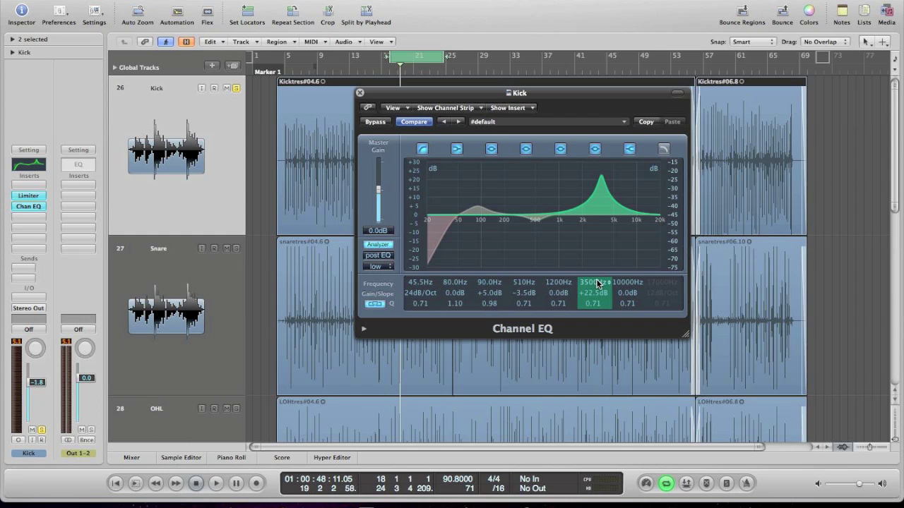
pyautogui.press('space')
pyautogui.moveTo(596, 279); pyautogui.dragTo(597, 290)
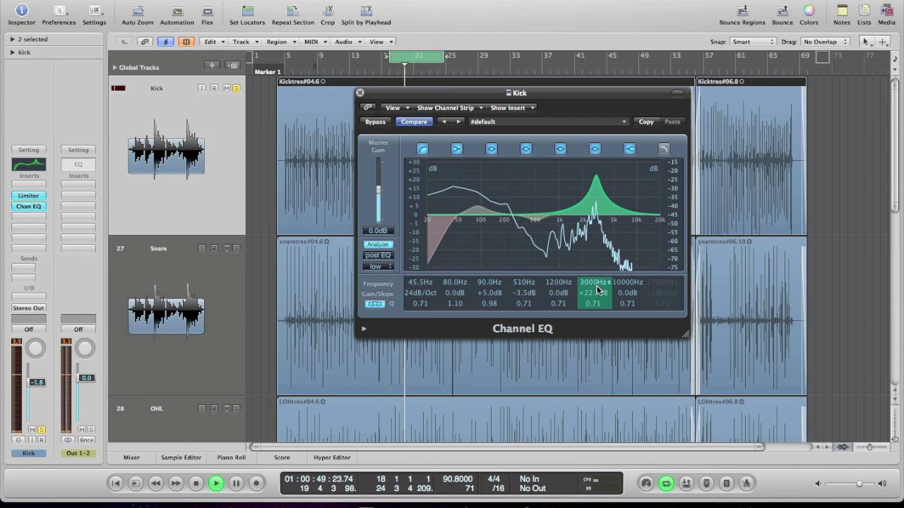
pyautogui.moveTo(597, 288)
pyautogui.mouseDown()
pyautogui.moveTo(597, 300)
pyautogui.moveTo(597, 281)
pyautogui.moveTo(598, 288)
pyautogui.mouseUp()
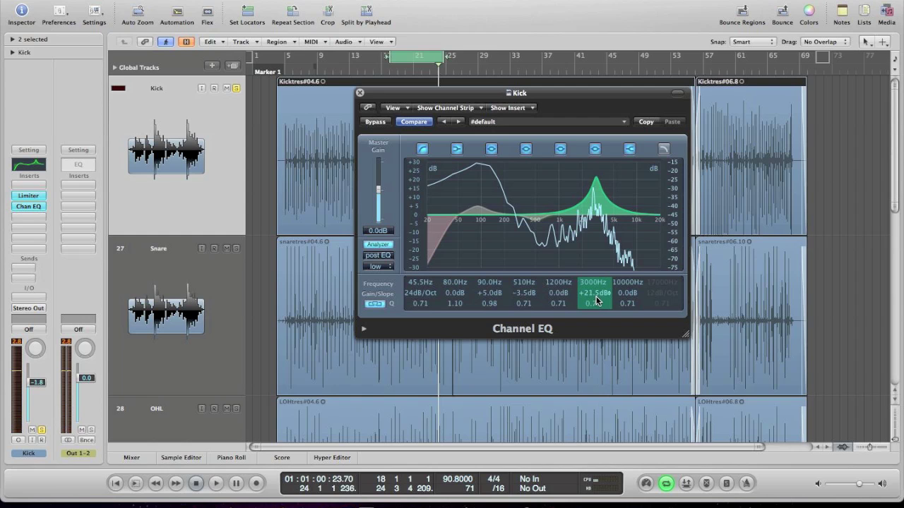
# Step: Lower the 3000 Hz boost to +6 dB and compare the looped kick with that band off and on
pyautogui.moveTo(597, 300); pyautogui.dragTo(597, 319)
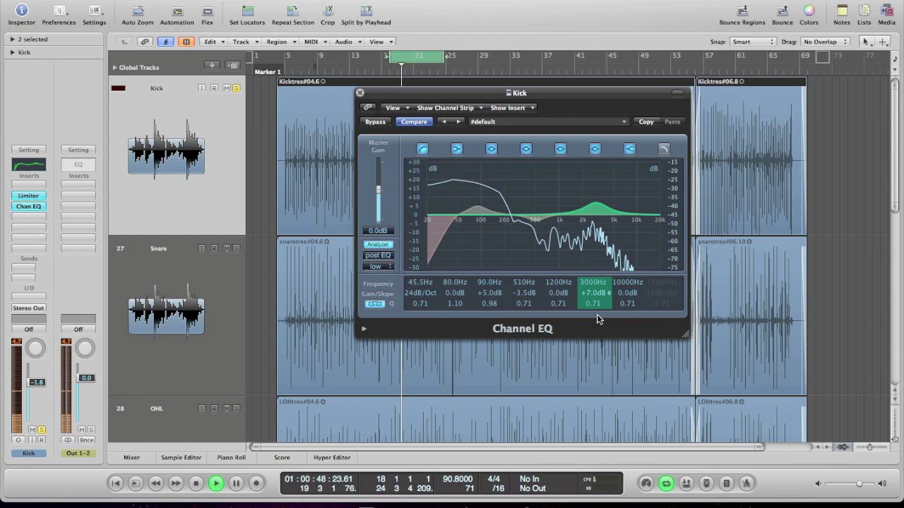
pyautogui.moveTo(596, 319); pyautogui.dragTo(598, 322)
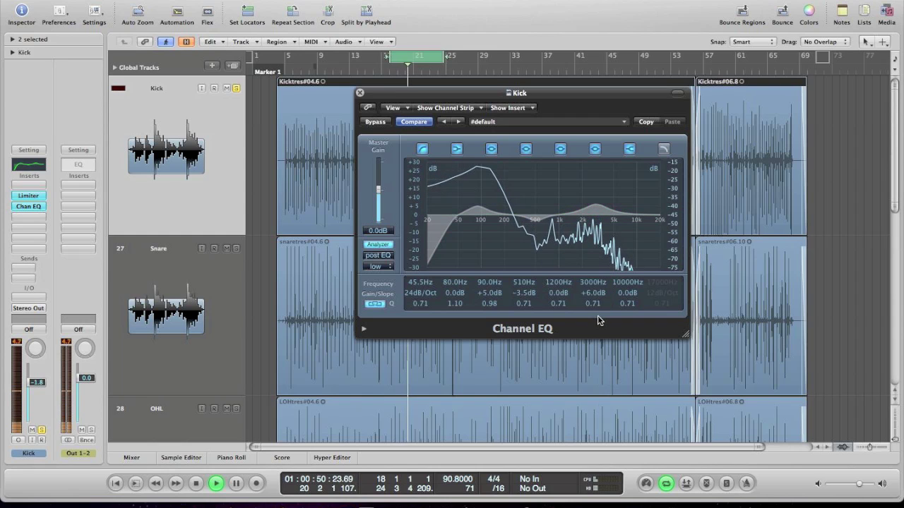
pyautogui.click(595, 149)
pyautogui.click(596, 149)
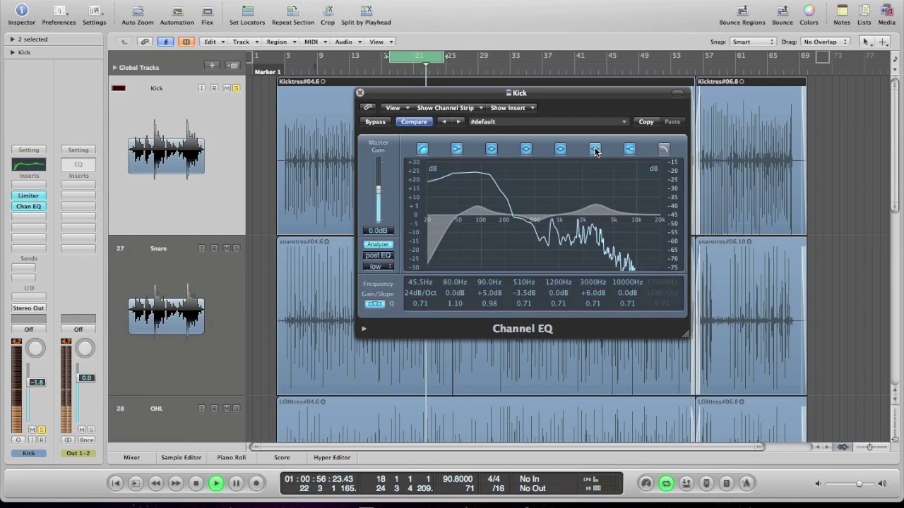
pyautogui.click(595, 149)
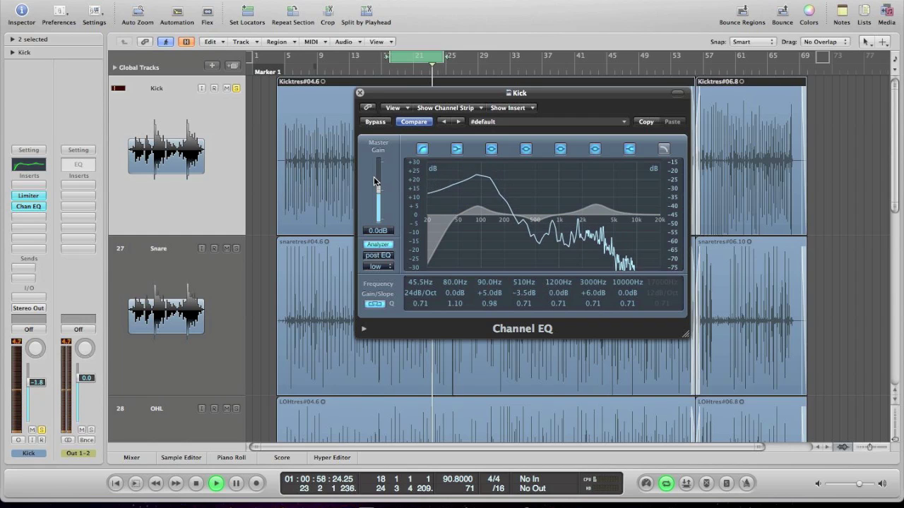
# Step: Compare the kick with the whole Channel EQ bypassed and active, both soloed and within the full mix
pyautogui.click(374, 124)
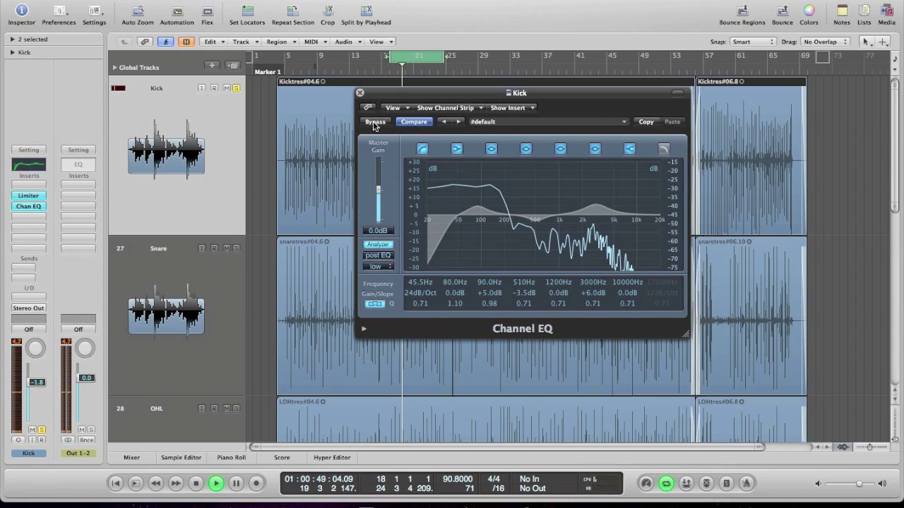
pyautogui.click(374, 123)
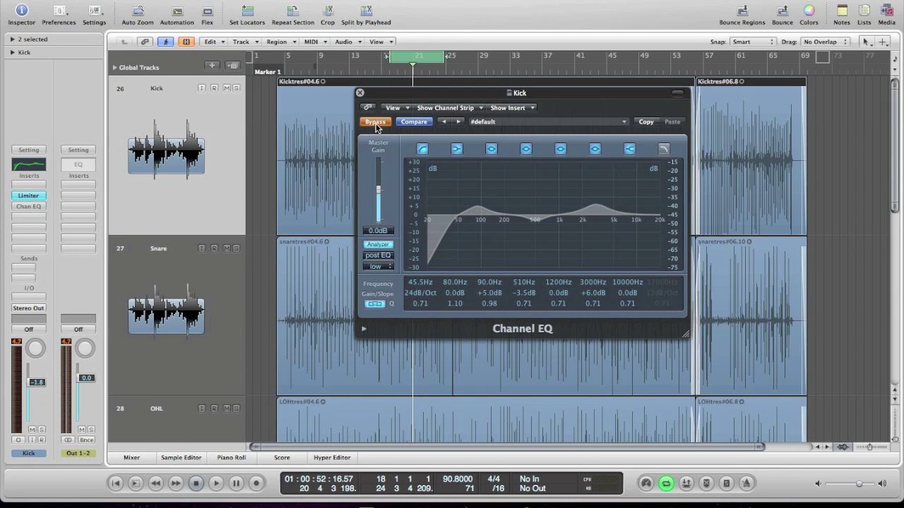
pyautogui.press('space')
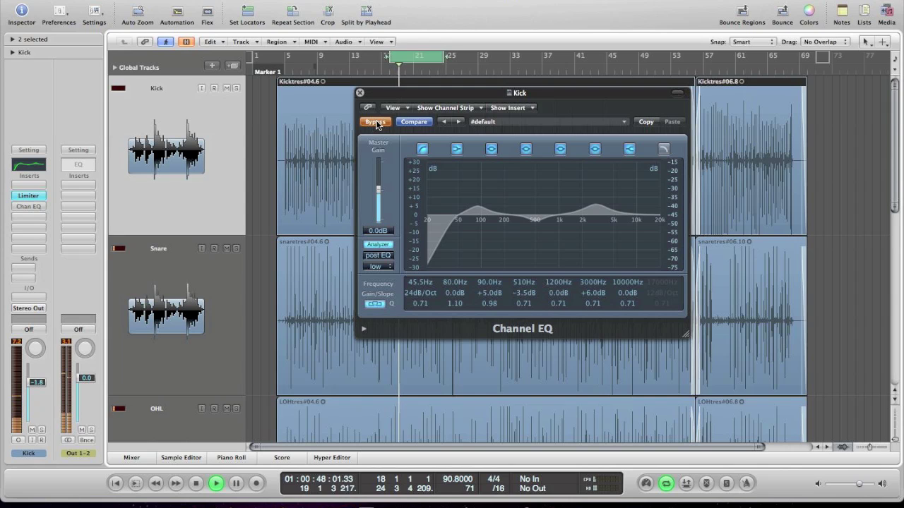
pyautogui.click(375, 122)
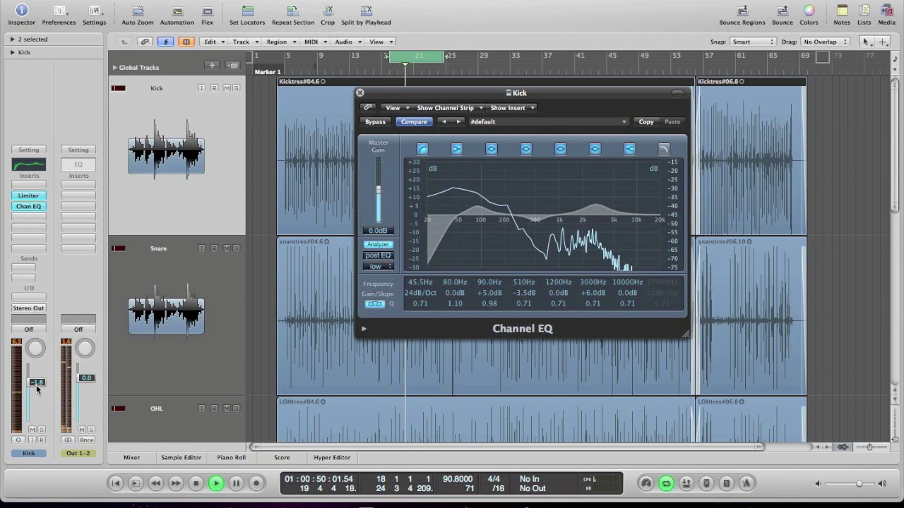
pyautogui.click(375, 122)
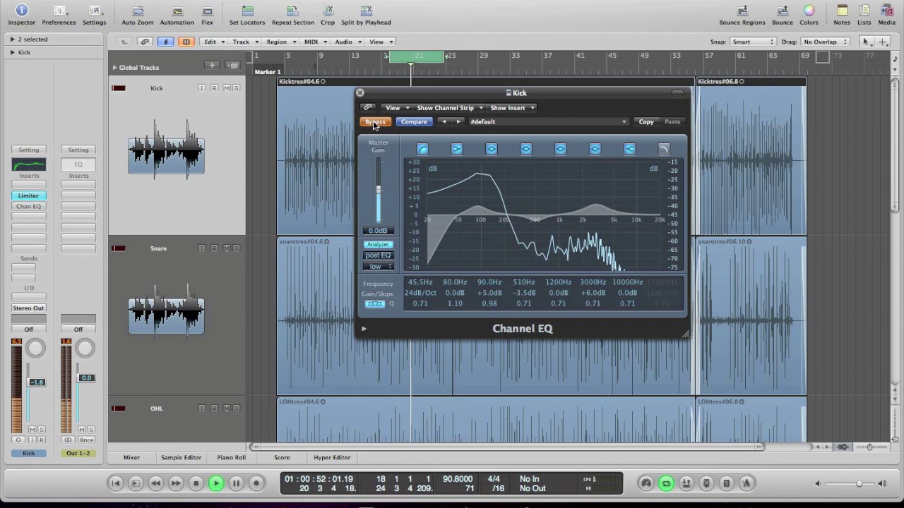
pyautogui.click(375, 122)
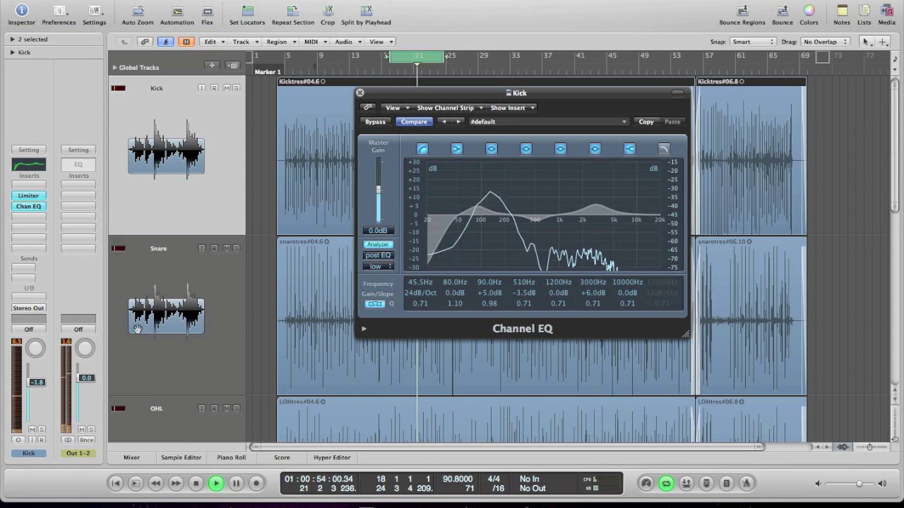
# Step: Lower the Kick track's volume to -3.8 dB and switch off the EQ's analyzer while the loop plays
pyautogui.moveTo(41, 387); pyautogui.dragTo(40, 388)
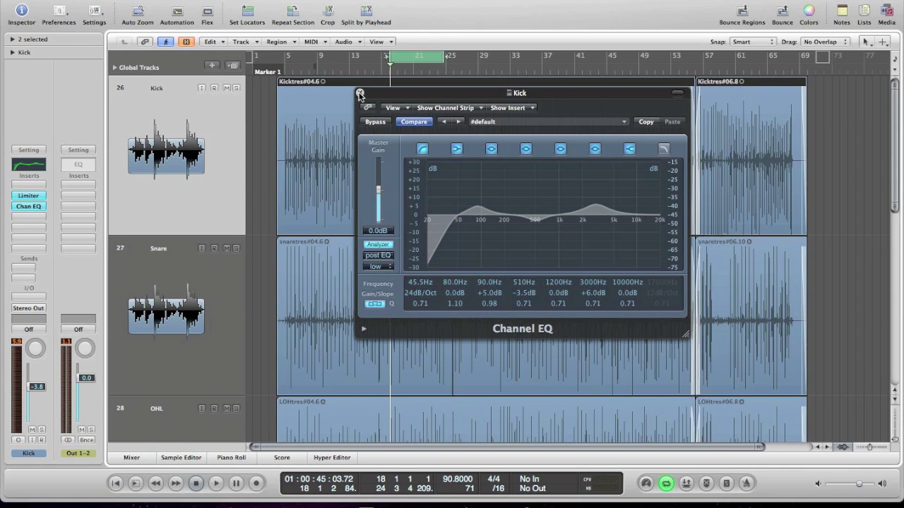
pyautogui.press('space')
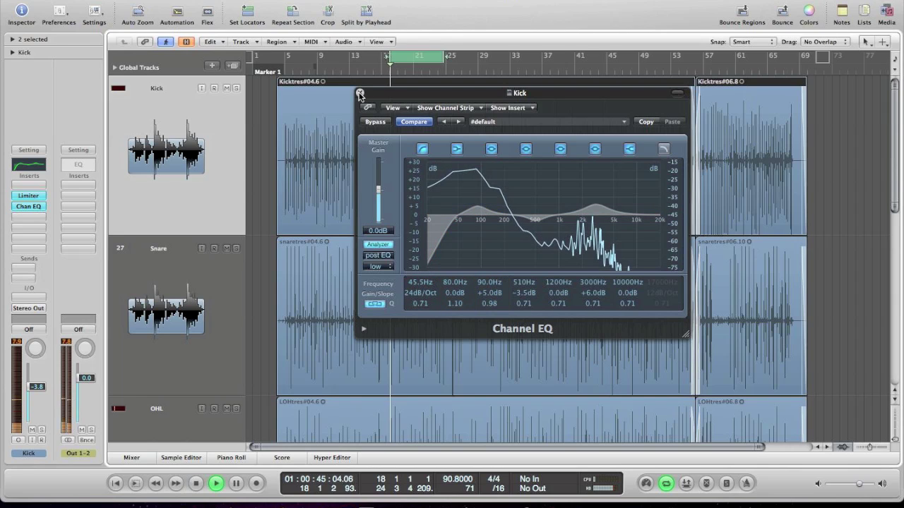
pyautogui.click(377, 244)
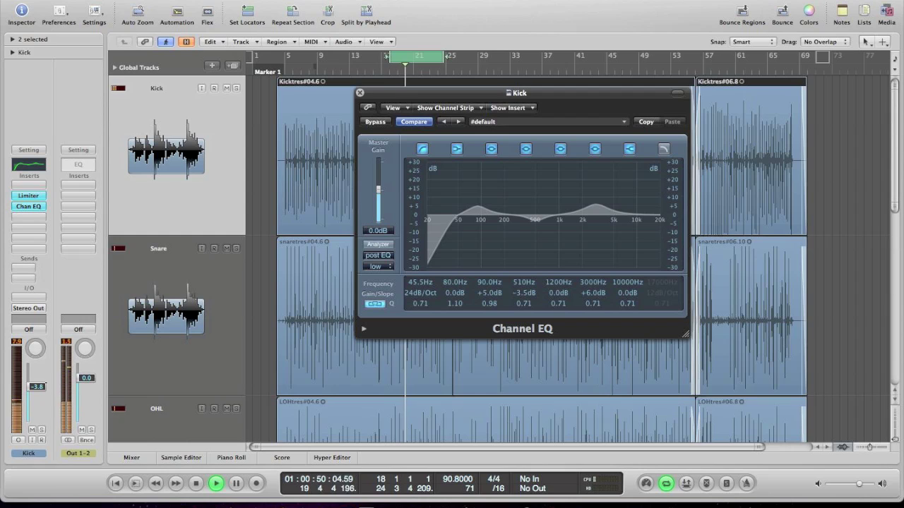